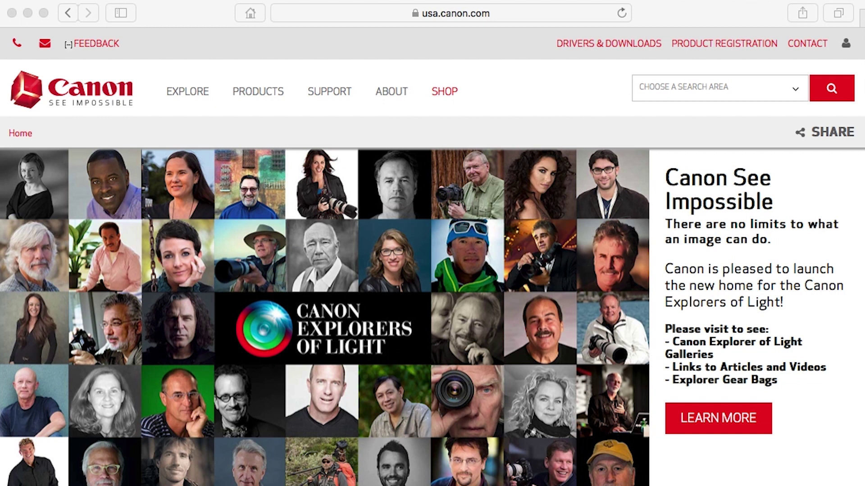
- Load ij.start.canon in Safari and select the PIXMA TS3122 product page for Mac
click(433, 13)
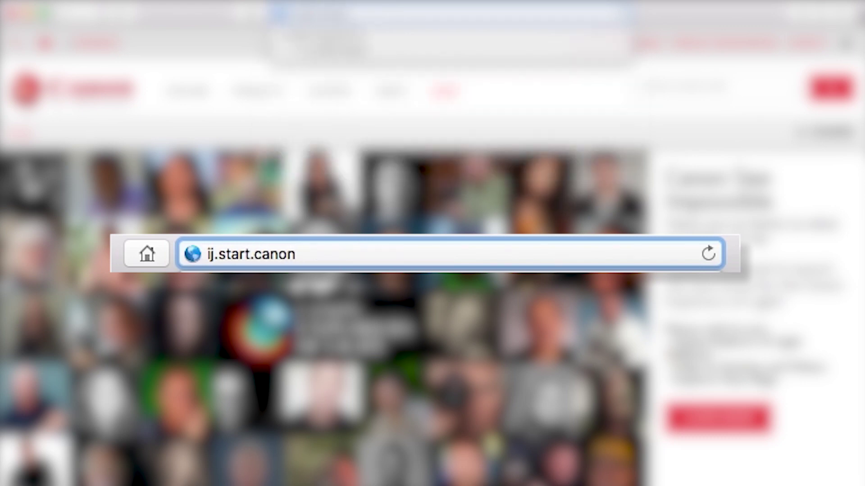
key(Return)
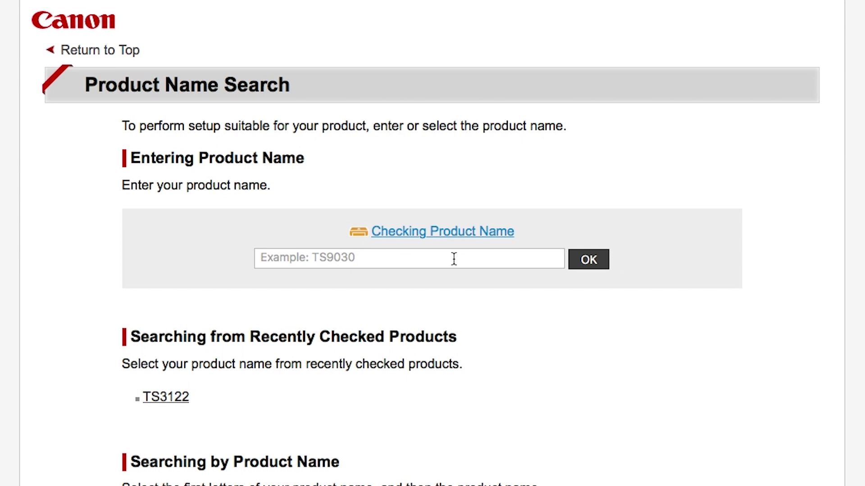
click(348, 260)
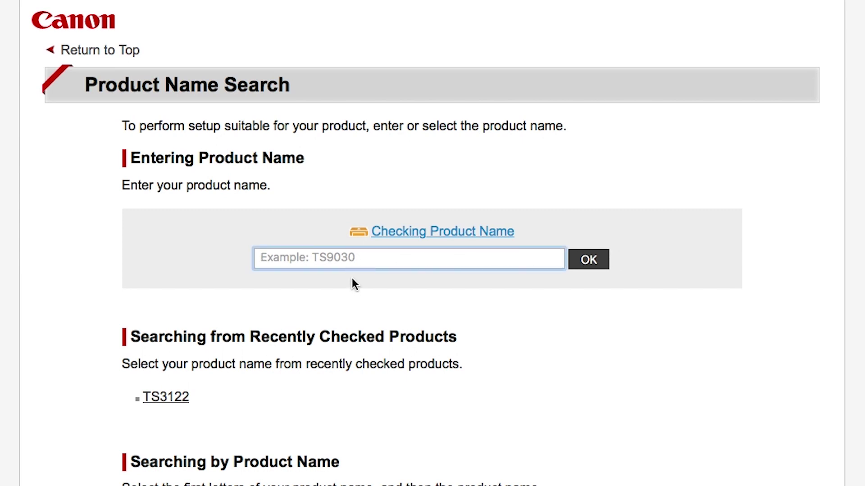
text(TS3122)
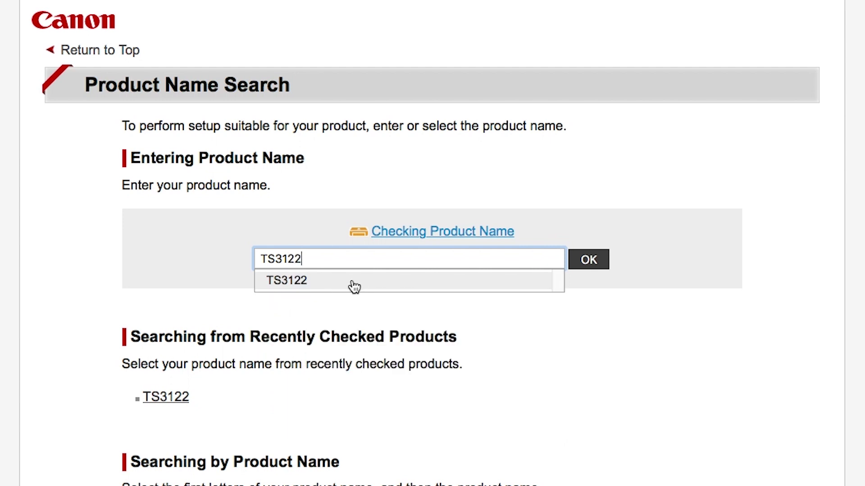
click(352, 283)
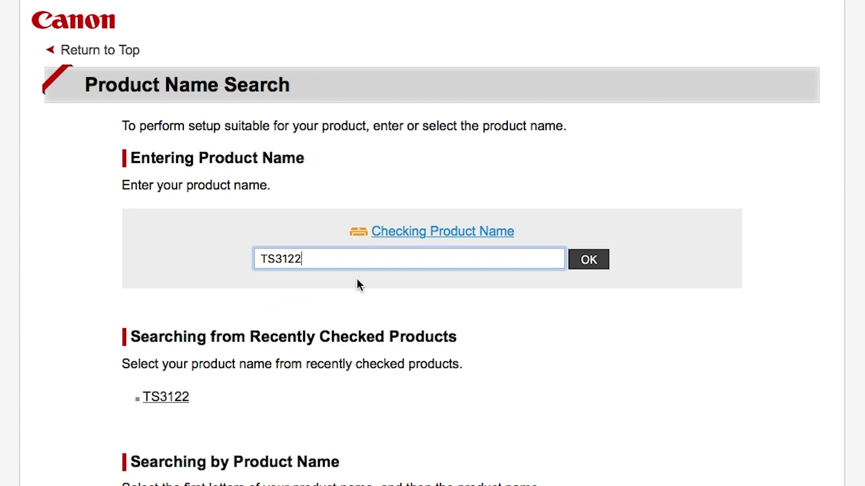
click(590, 262)
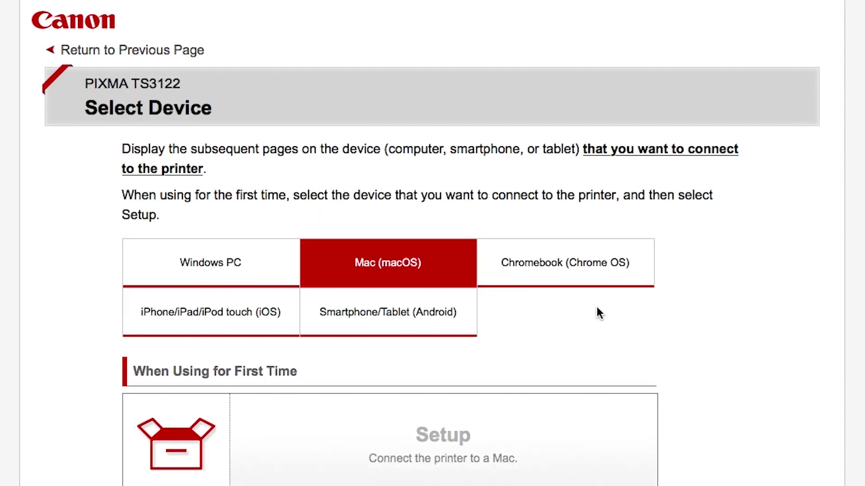
scroll(555, 330, down, 3)
- Download mac-ts3100-1_0-mcd.dmg from the TS3122 Setup page and open it from Downloads
click(467, 318)
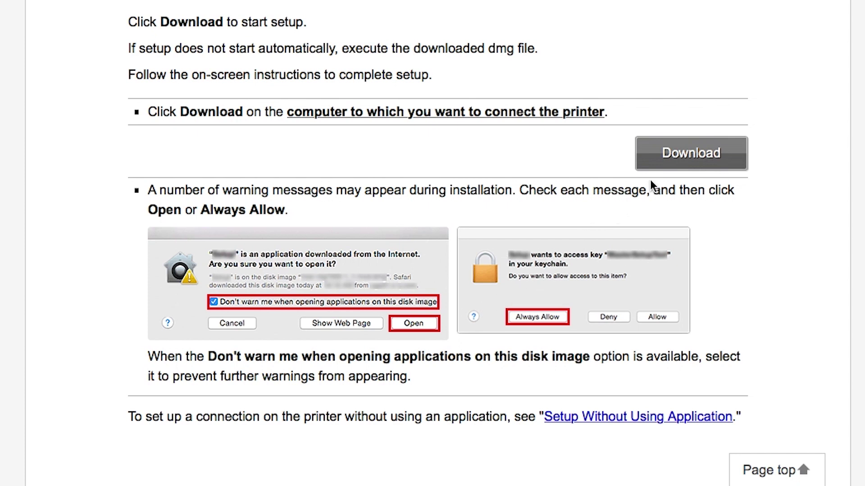
click(678, 154)
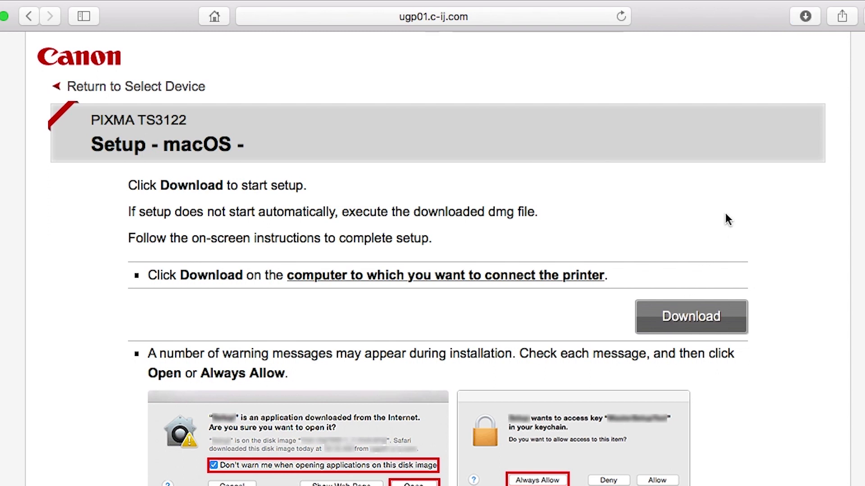
click(806, 17)
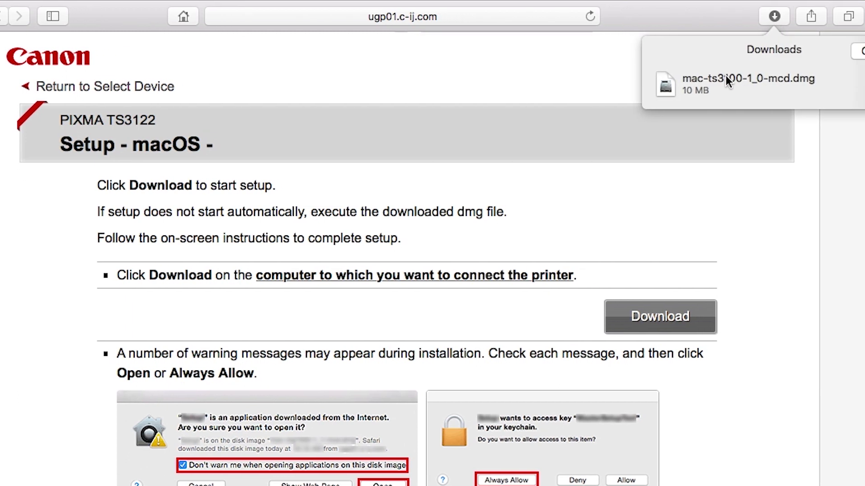
double_click(670, 79)
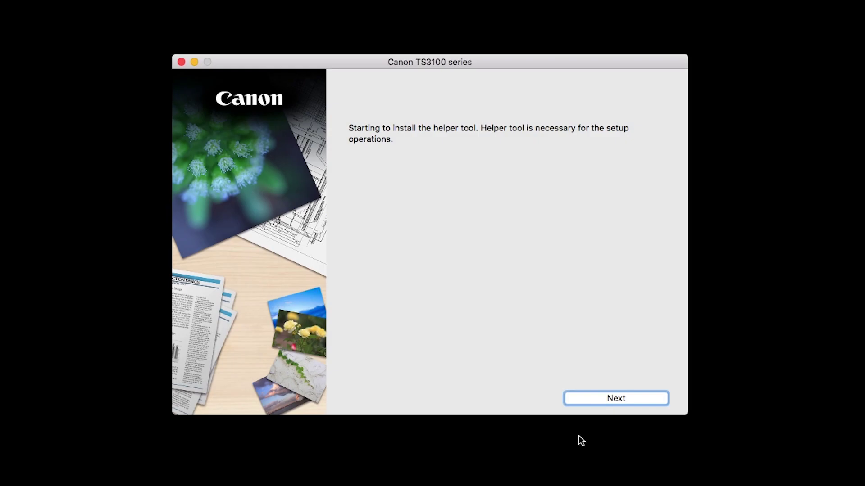
- Authorize and install the Canon setup helper tool with the admin password
click(590, 399)
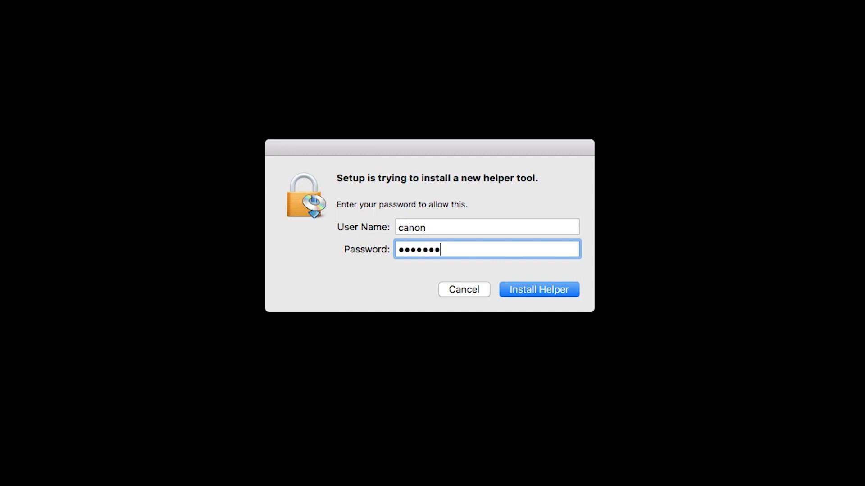
click(555, 291)
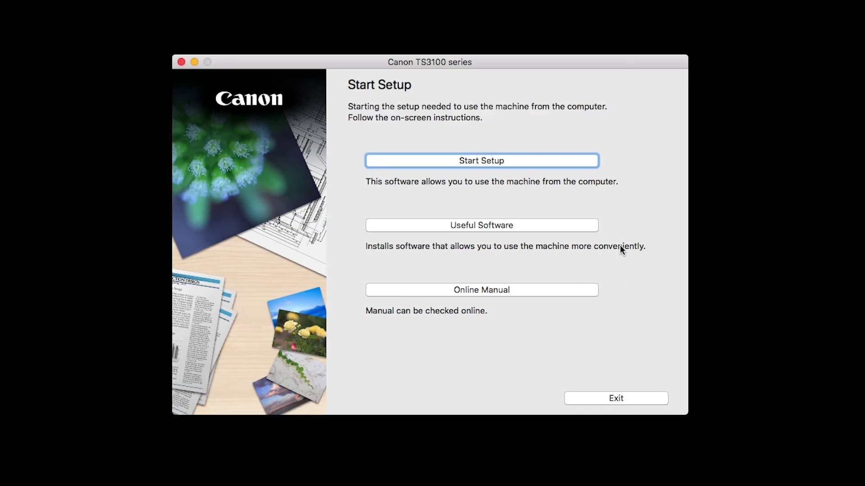
- Begin setup with United States as the region and agree to the license agreement
click(565, 163)
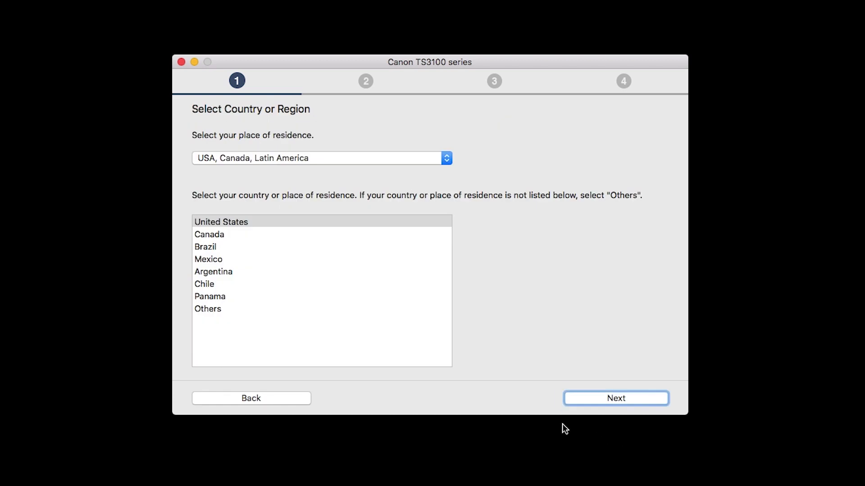
click(273, 222)
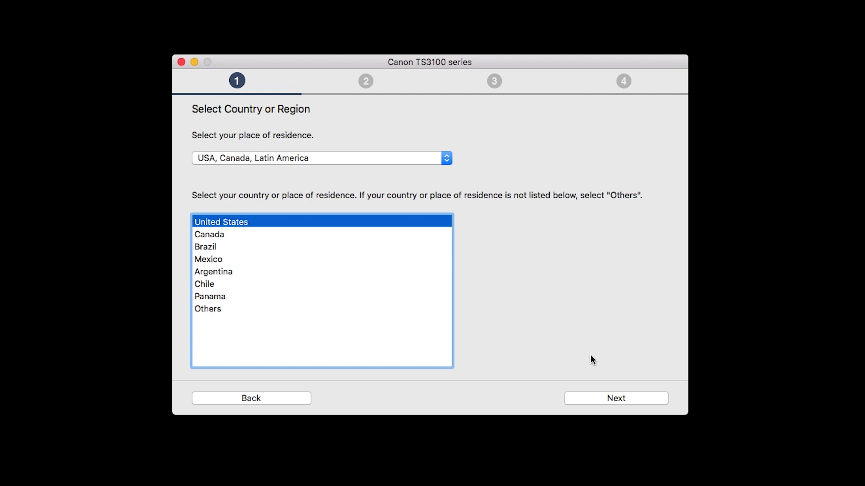
click(614, 399)
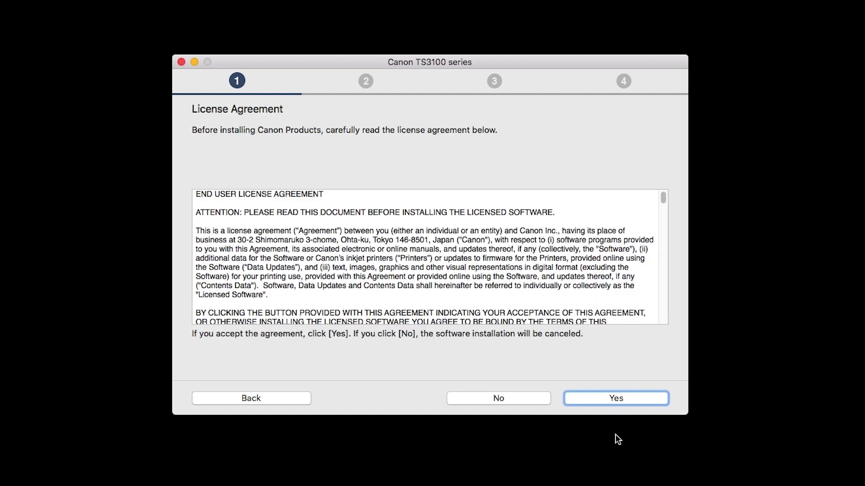
click(613, 399)
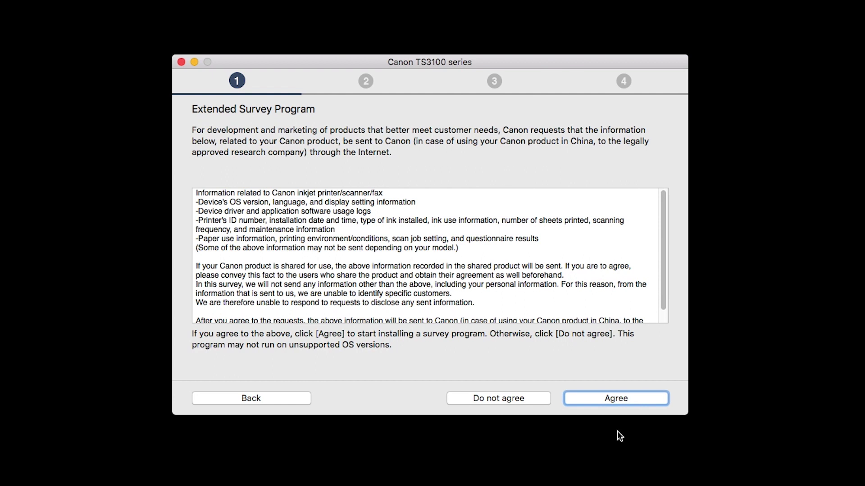
- Agree to the Extended Survey, choose a wireless connection, and allow keychain access to the Wi-Fi key
click(615, 399)
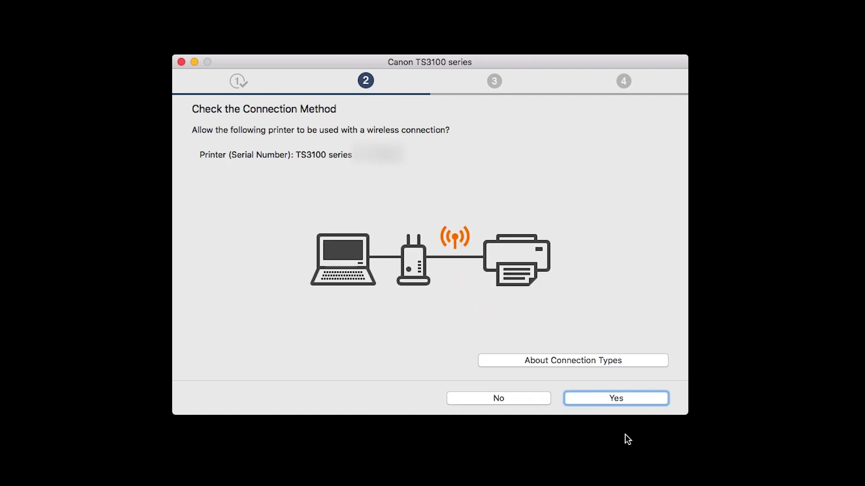
click(619, 400)
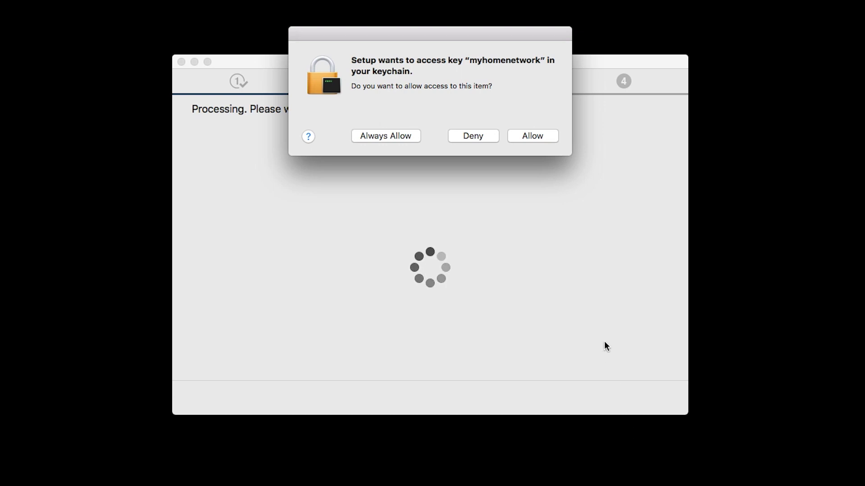
click(533, 137)
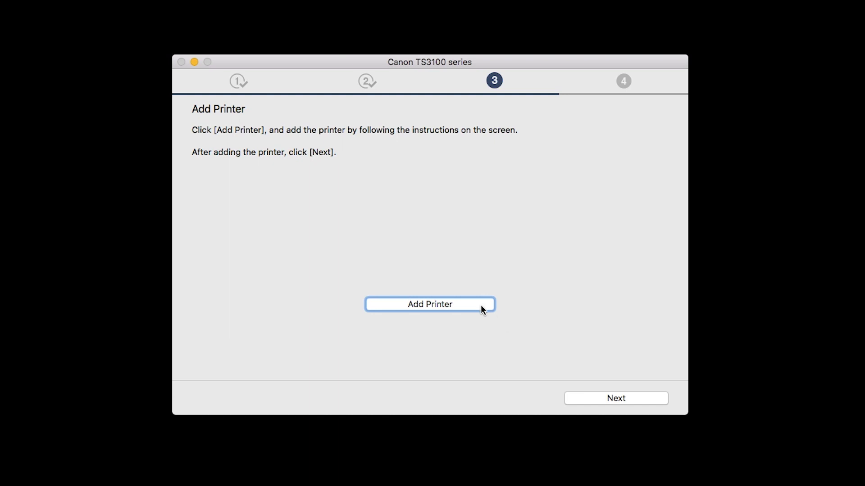
- Add the detected Canon TS3100 series to the Mac using Secure AirPrint
click(476, 304)
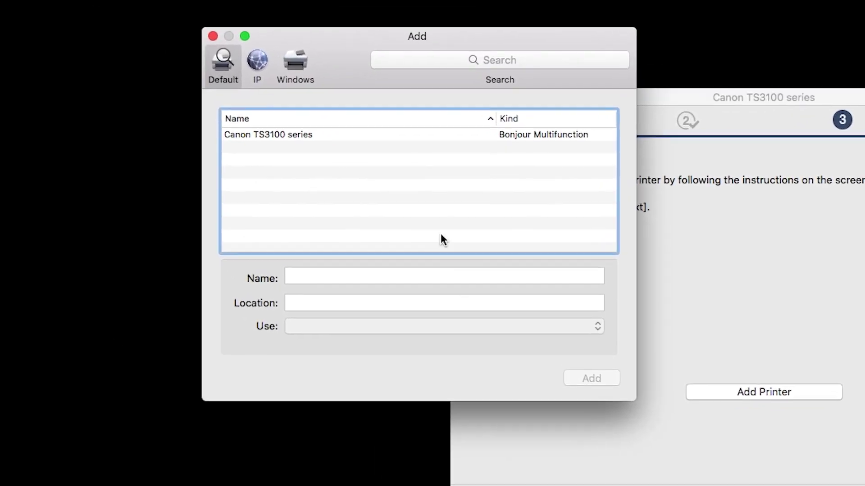
click(415, 140)
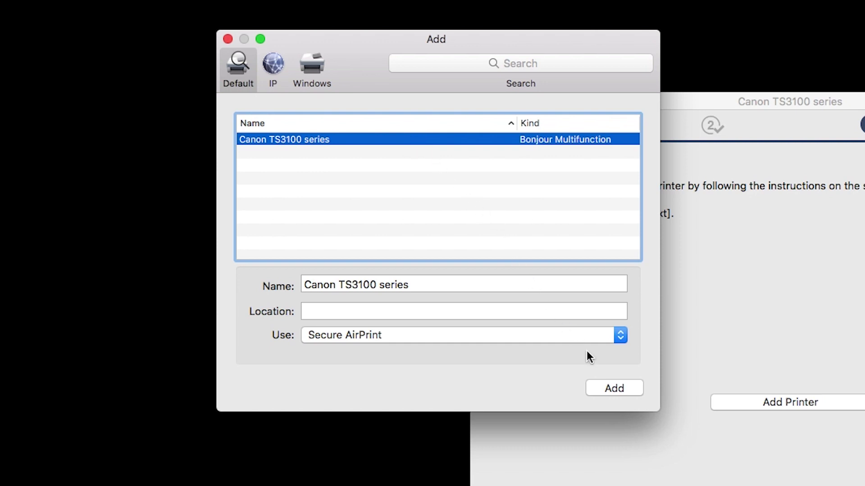
click(609, 387)
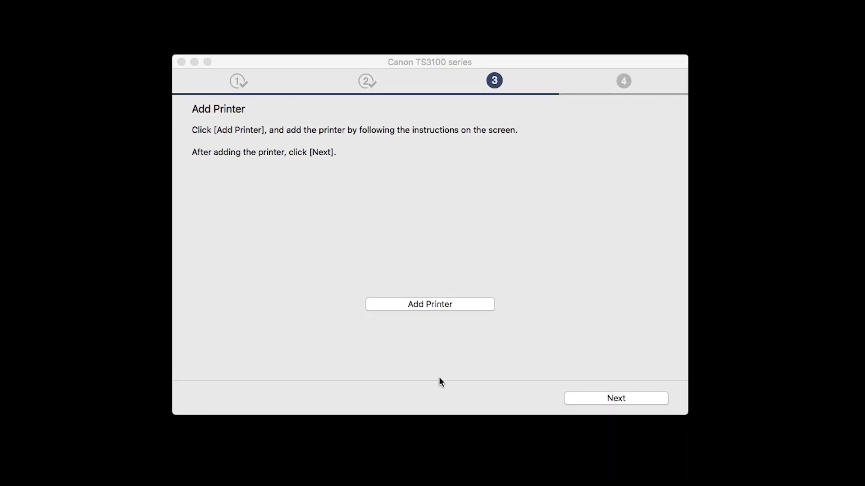
- Pass the printer-added and print head alignment pages, print a test page, and confirm completion
click(608, 400)
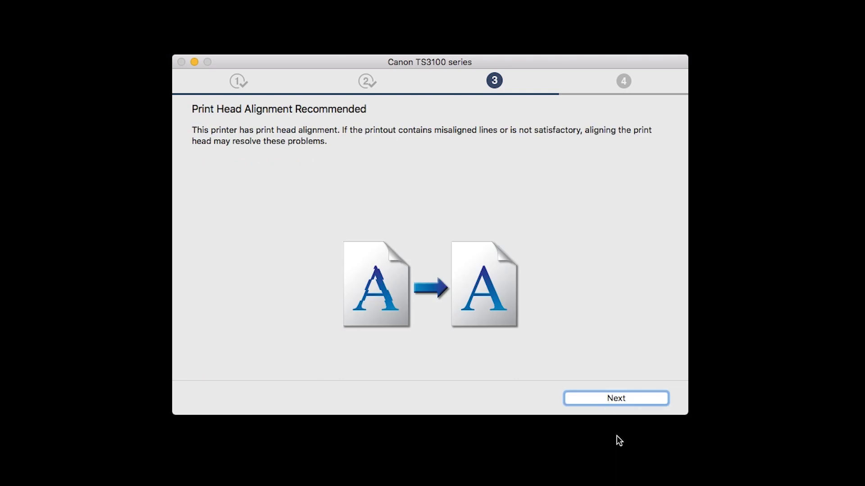
click(603, 399)
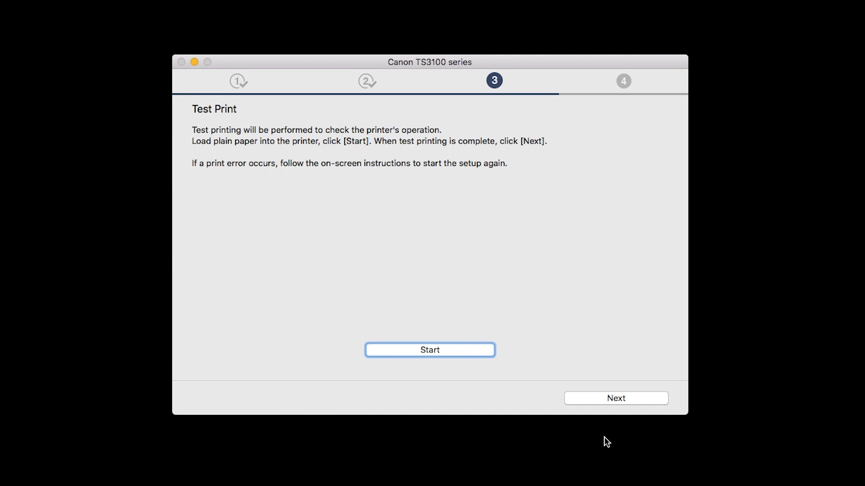
click(466, 352)
click(611, 399)
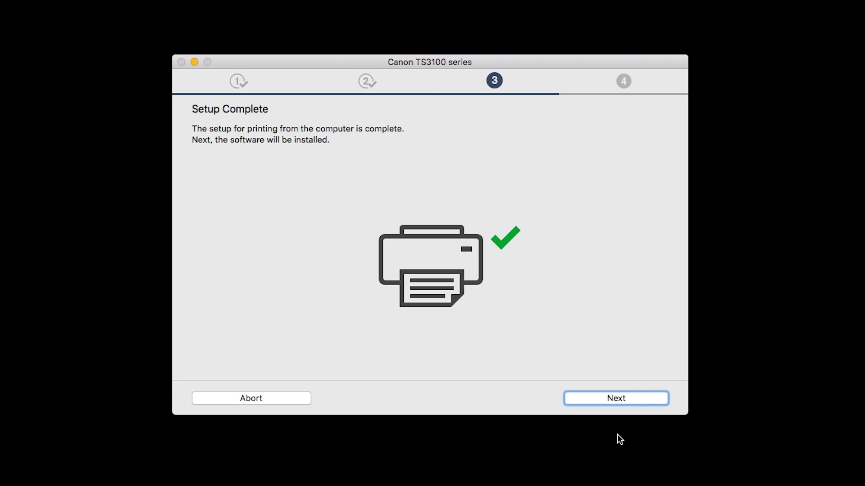
click(616, 399)
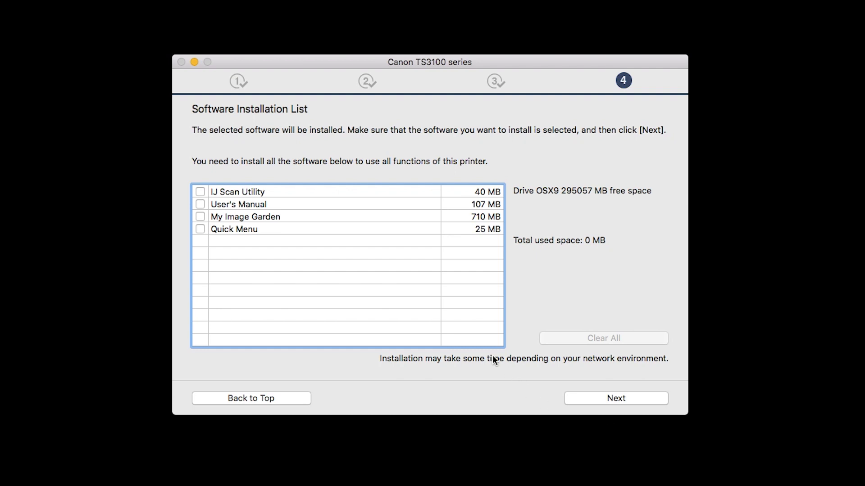
- Install IJ Scan Utility, User's Manual, My Image Garden and Quick Menu
click(200, 192)
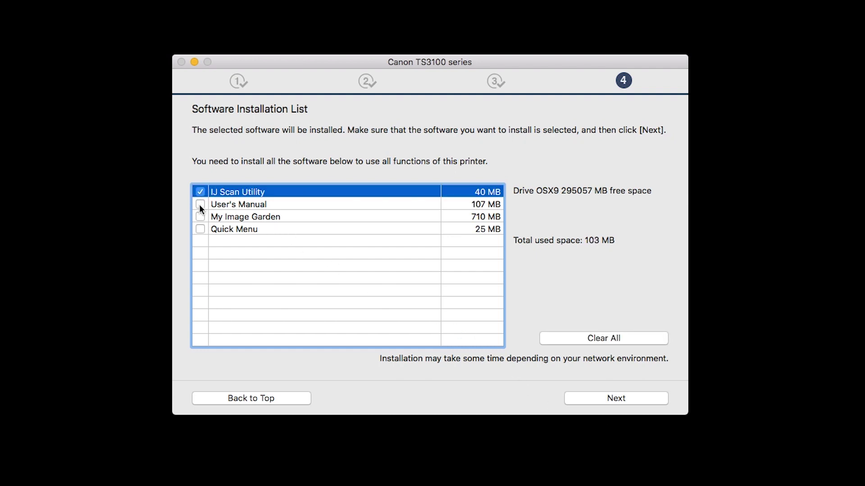
click(200, 205)
click(199, 217)
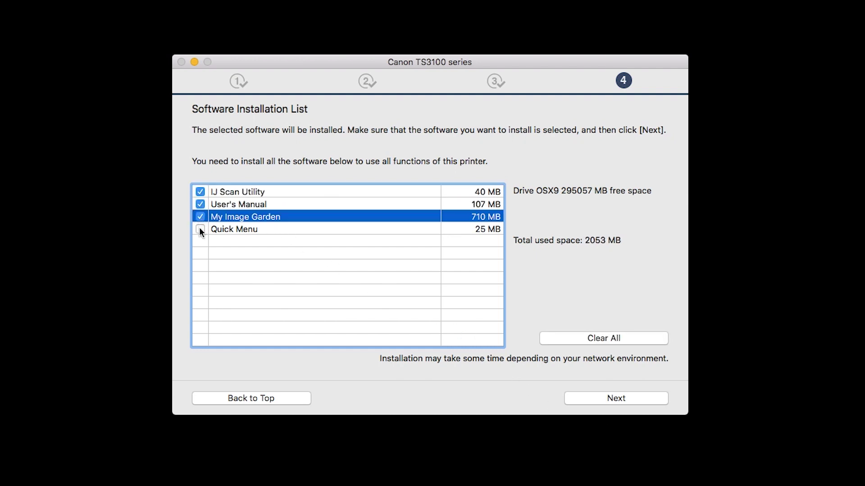
click(200, 231)
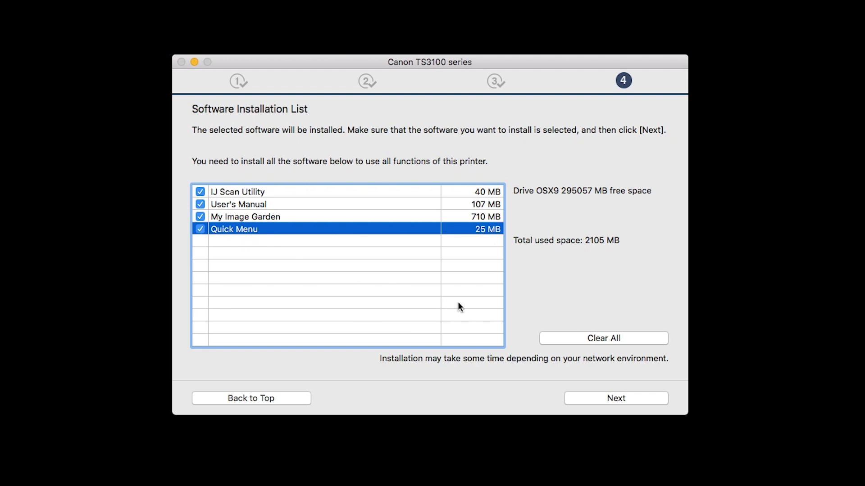
click(618, 399)
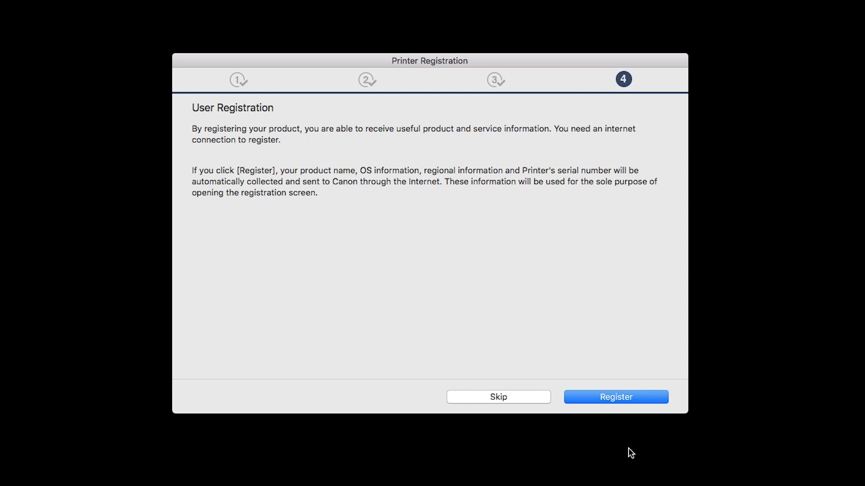
- Register the printer, create a desktop shortcut to the online manual, and exit the completed installer
click(628, 400)
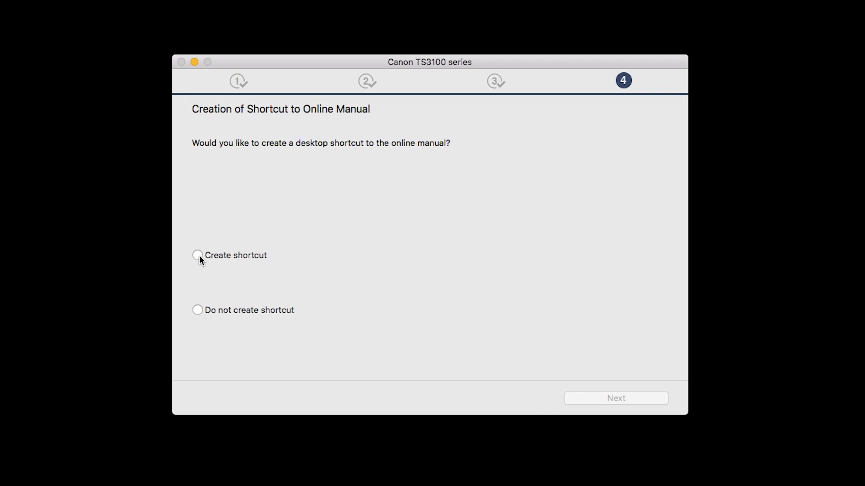
click(198, 255)
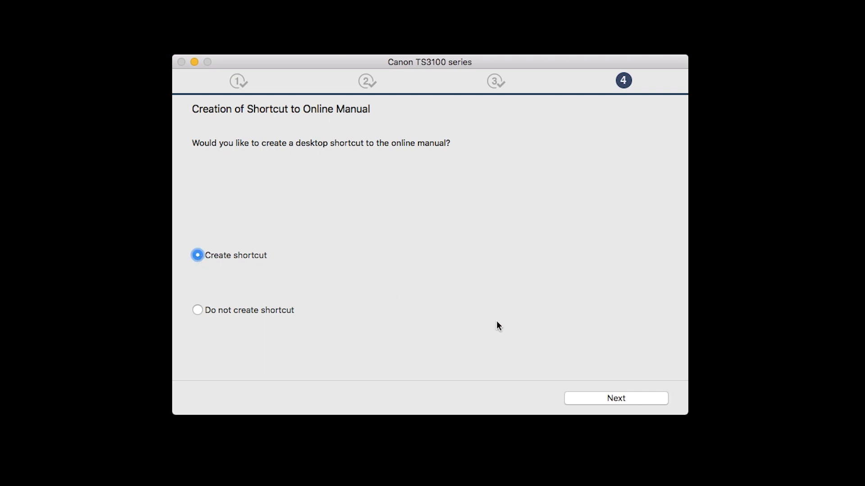
click(622, 395)
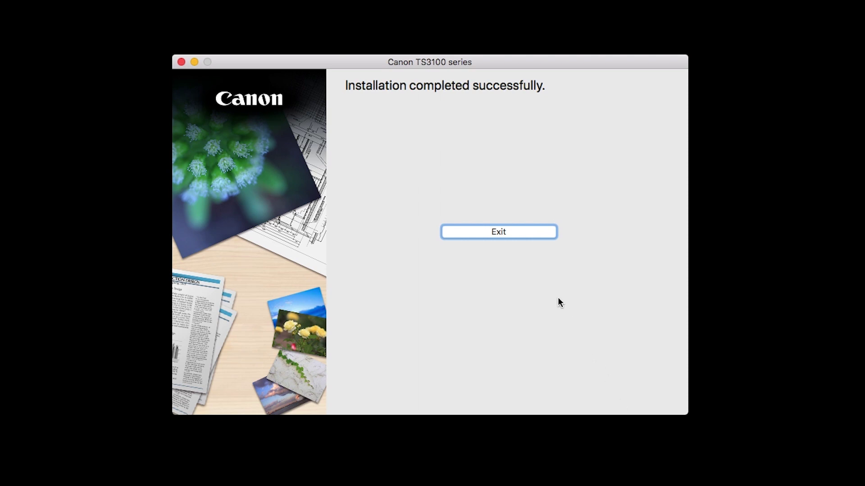
click(509, 232)
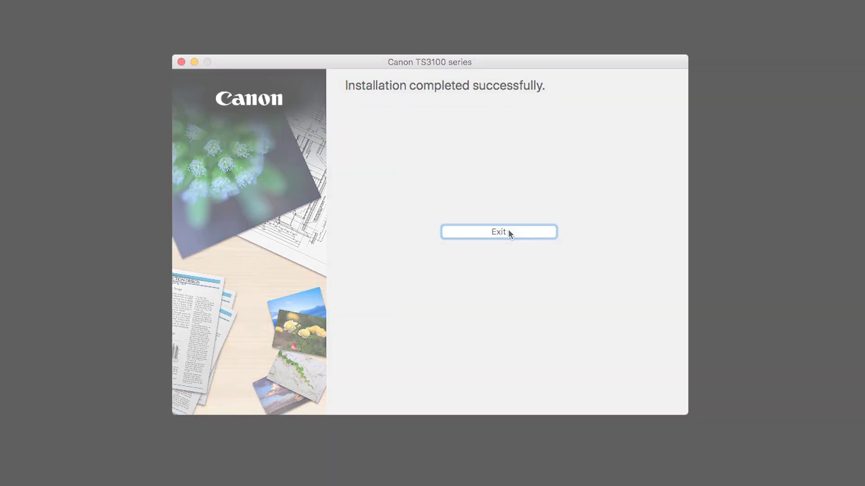